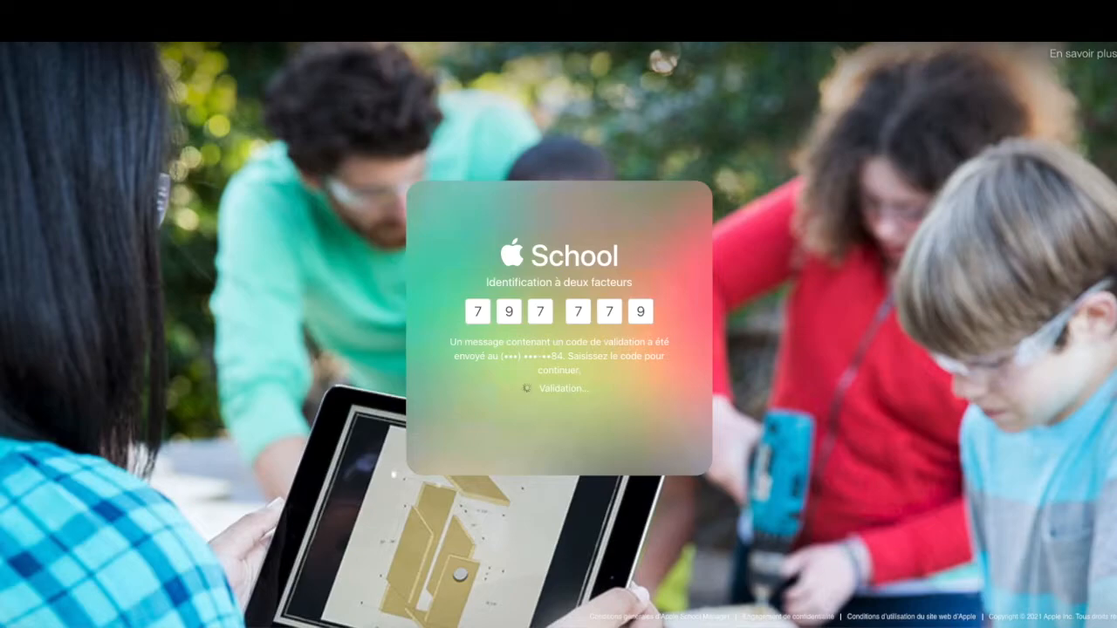
# View the Activités list and open the Apps et livres catalogue
pyautogui.click(653, 358)
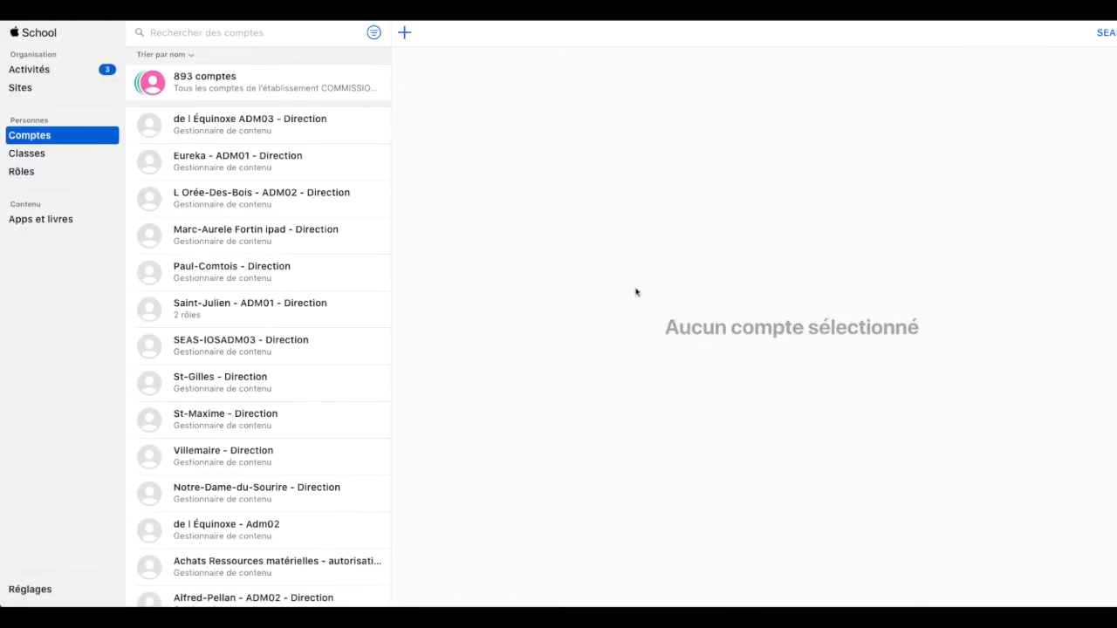
pyautogui.click(48, 72)
pyautogui.click(43, 71)
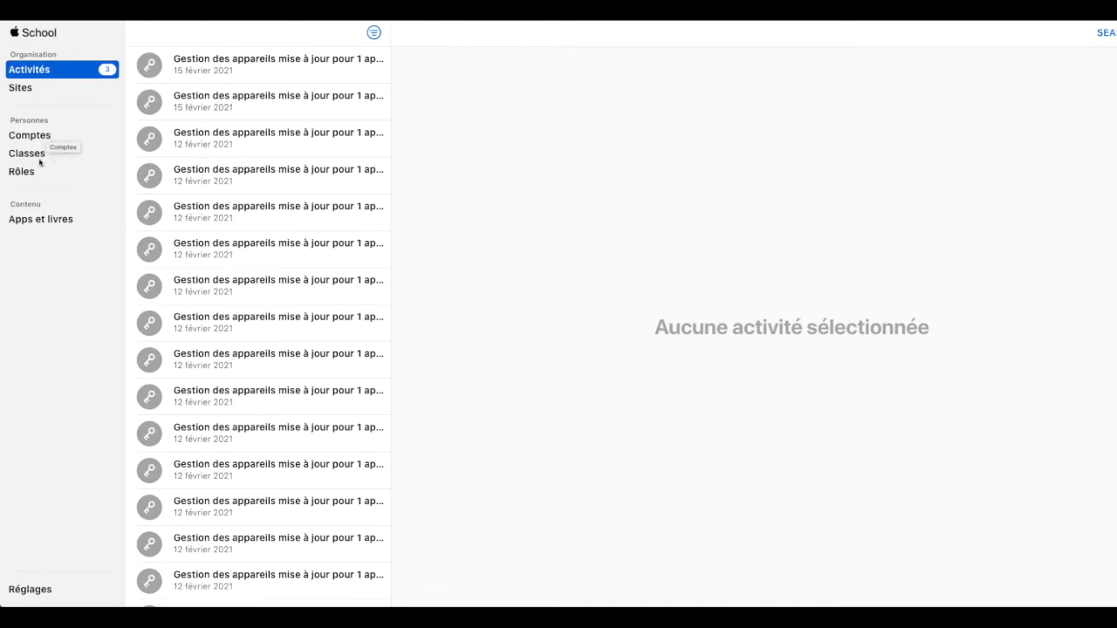
pyautogui.click(62, 222)
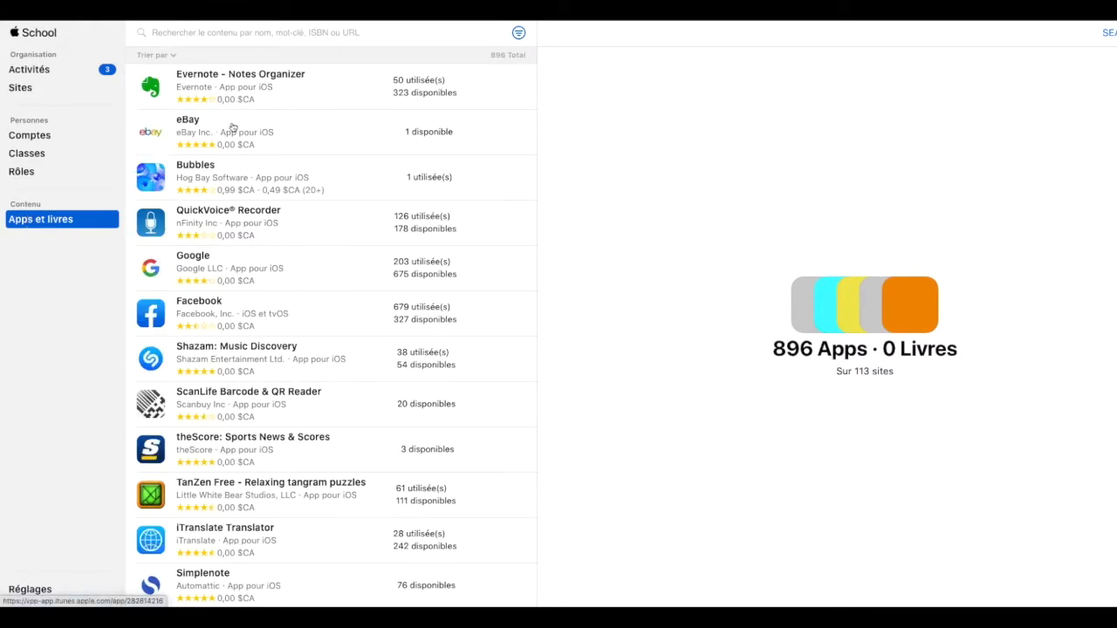
# Browse the organisation's apps and show the licence details of QuickVoice Recorder
pyautogui.scroll(-20, 289, 342)
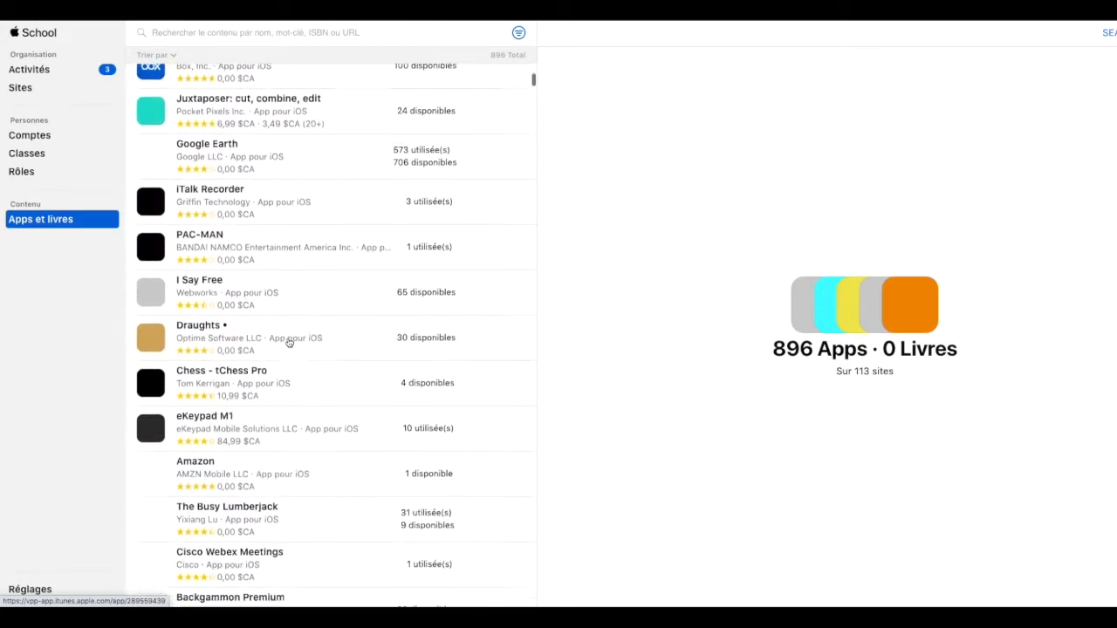
pyautogui.scroll(-10, 289, 342)
pyautogui.scroll(20, 289, 342)
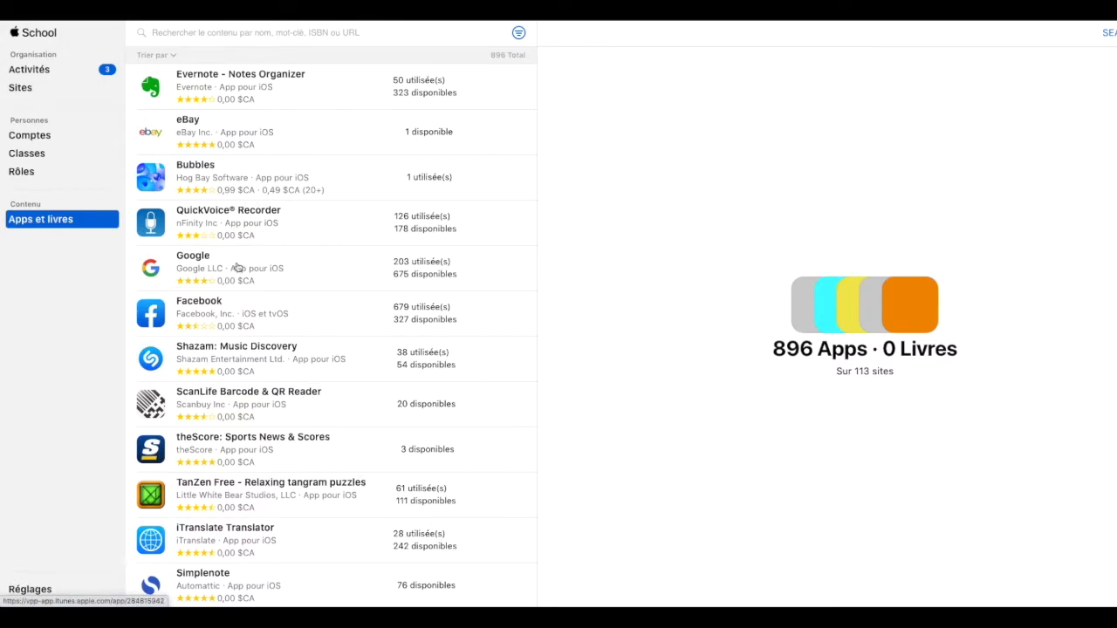
pyautogui.scroll(-5, 295, 410)
pyautogui.scroll(5, 295, 410)
pyautogui.click(416, 236)
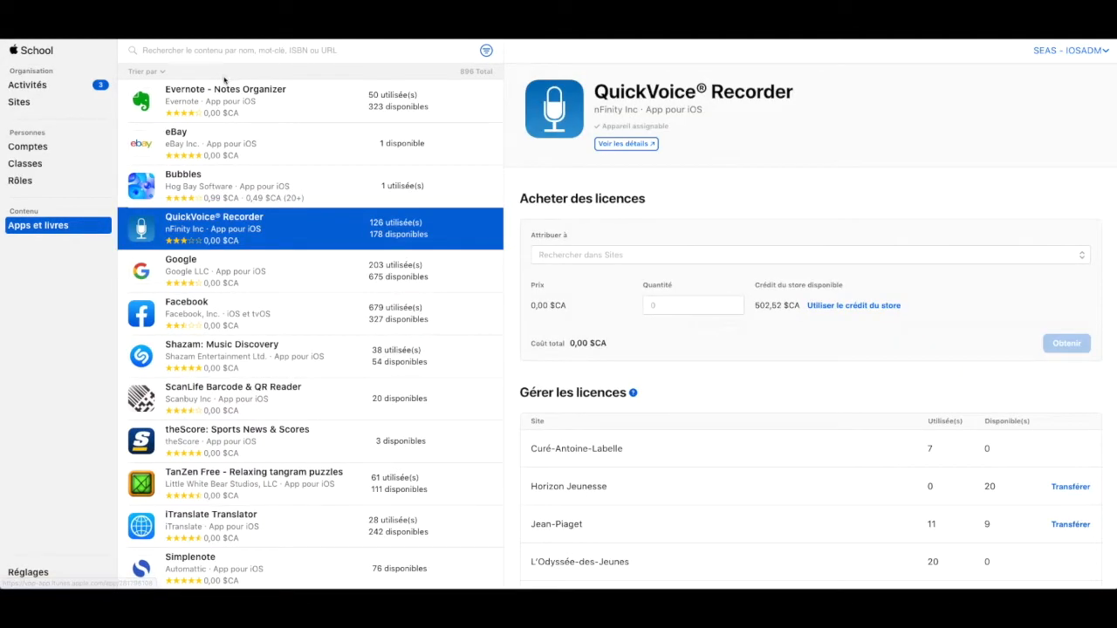
# Search the content catalogue for bookcreator and open Book Creator One
pyautogui.click(215, 54)
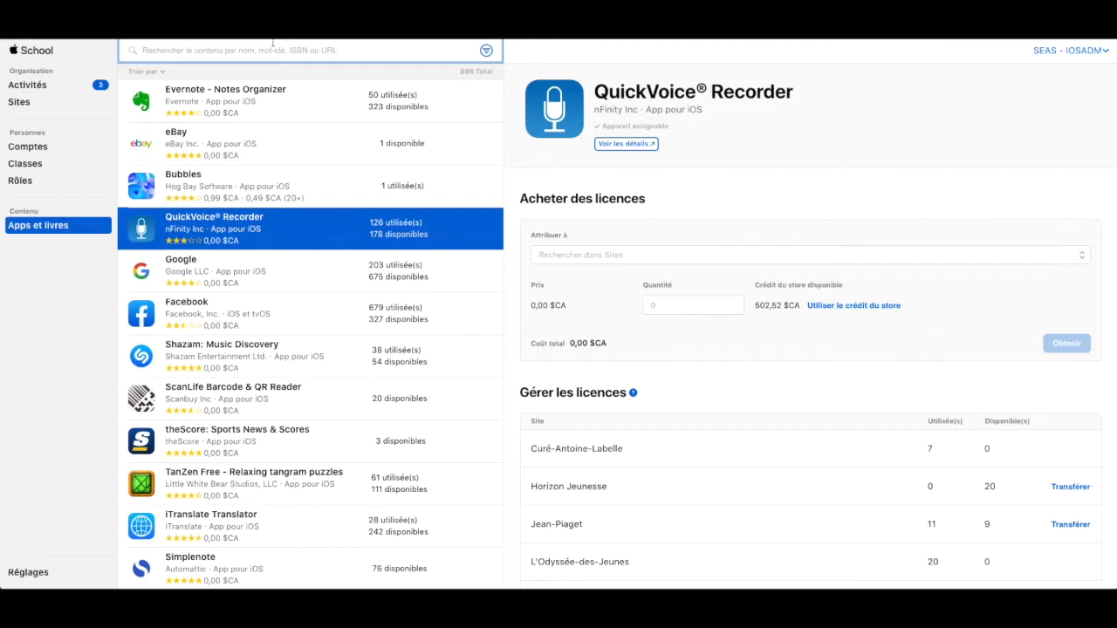
pyautogui.write('book cret')
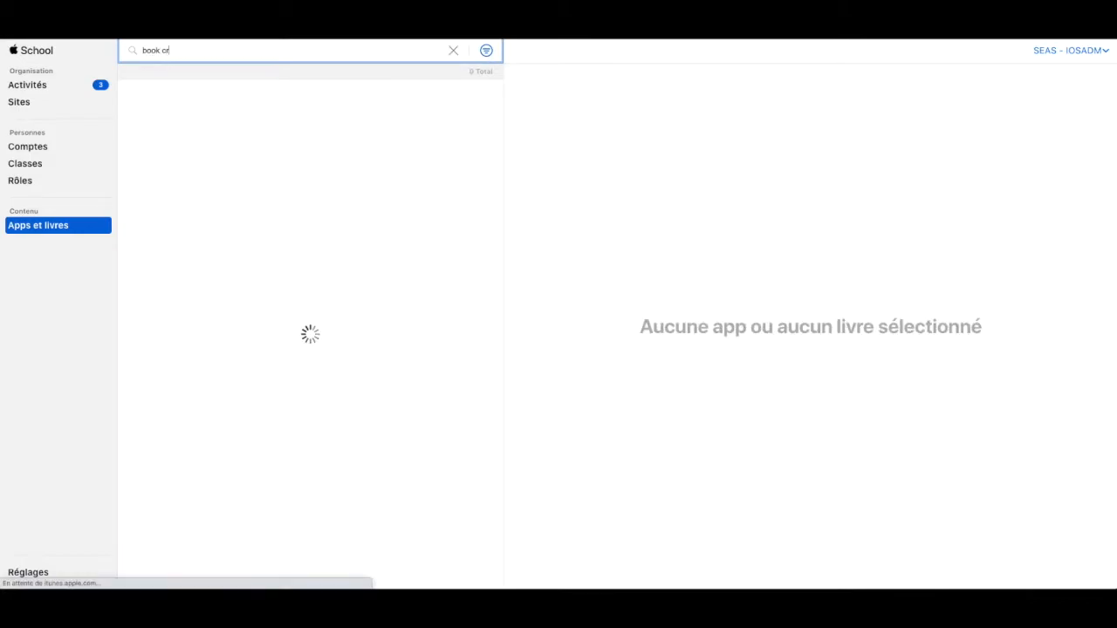
pyautogui.press('BackSpace')
pyautogui.press('BackSpace')
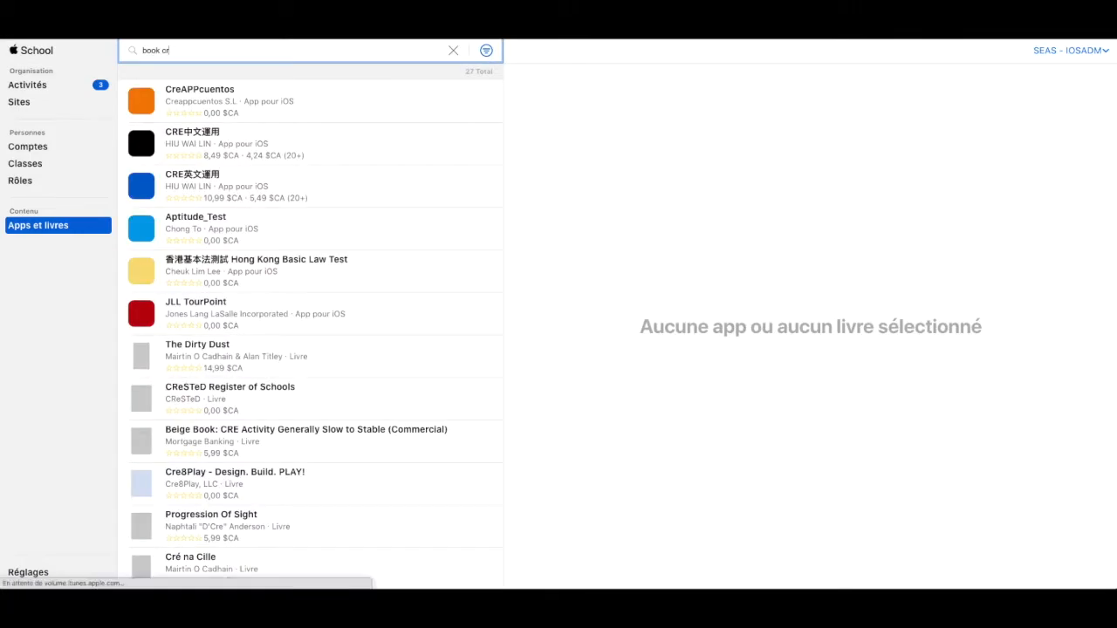
pyautogui.write('eator')
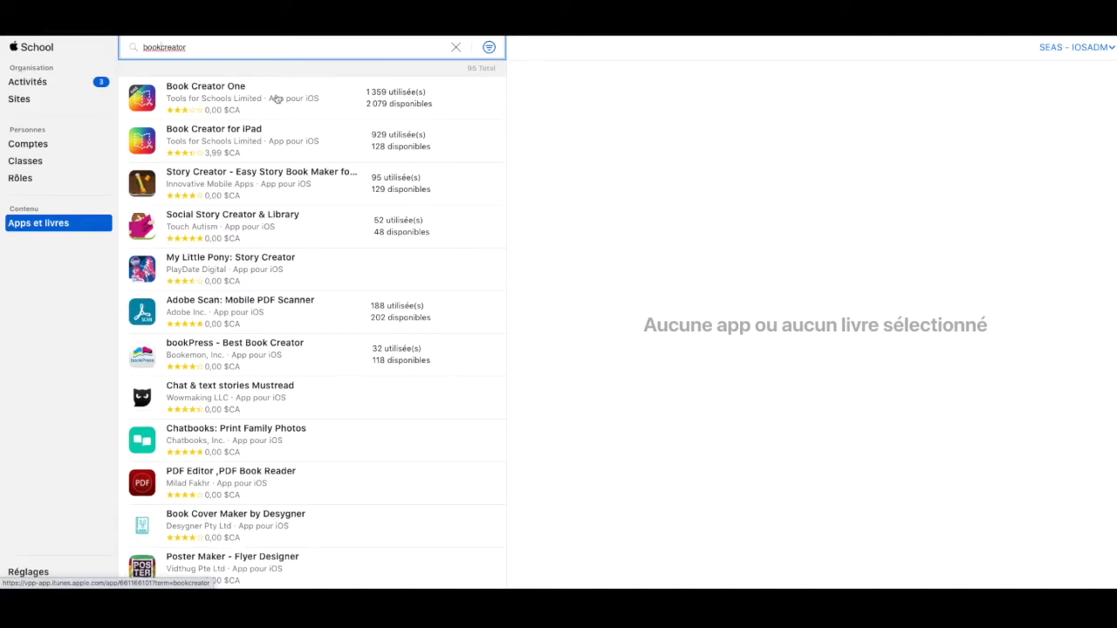
pyautogui.click(251, 108)
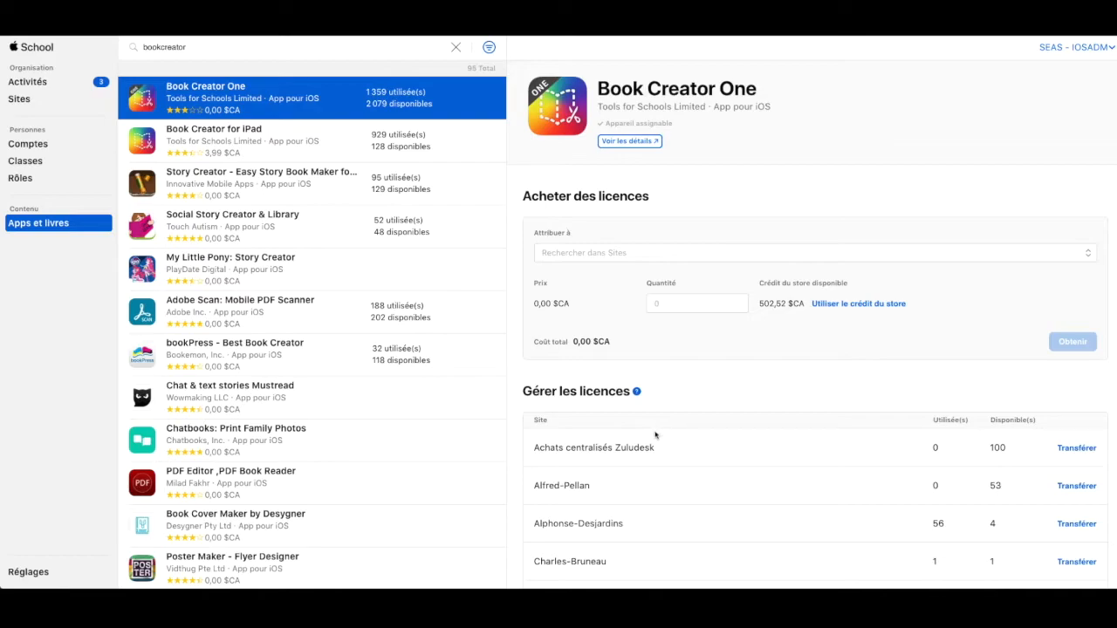
# Obtain 20 licences of Book Creator One assigned to the site Services Éducatifs - ADM01
pyautogui.scroll(-1, 653, 438)
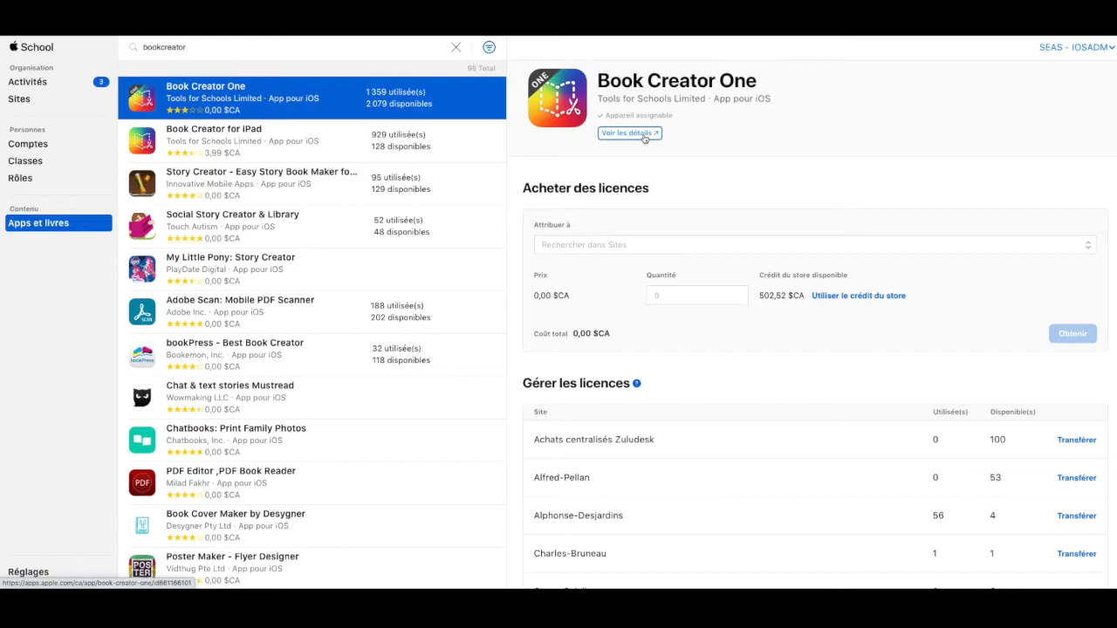
pyautogui.scroll(-1, 645, 139)
pyautogui.scroll(2, 645, 140)
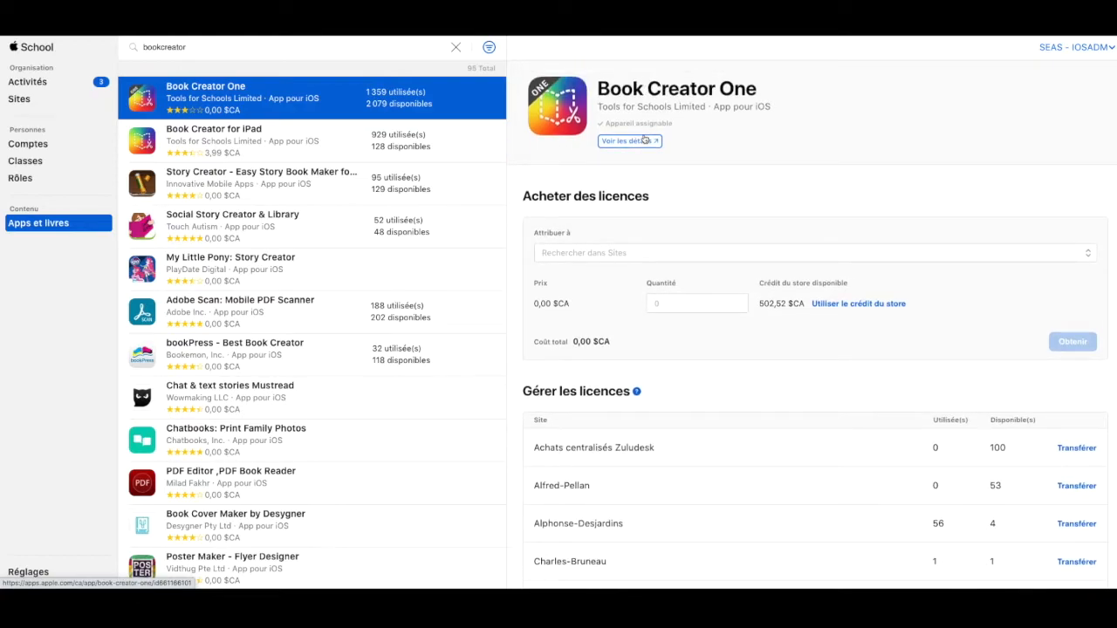
pyautogui.scroll(-3, 645, 138)
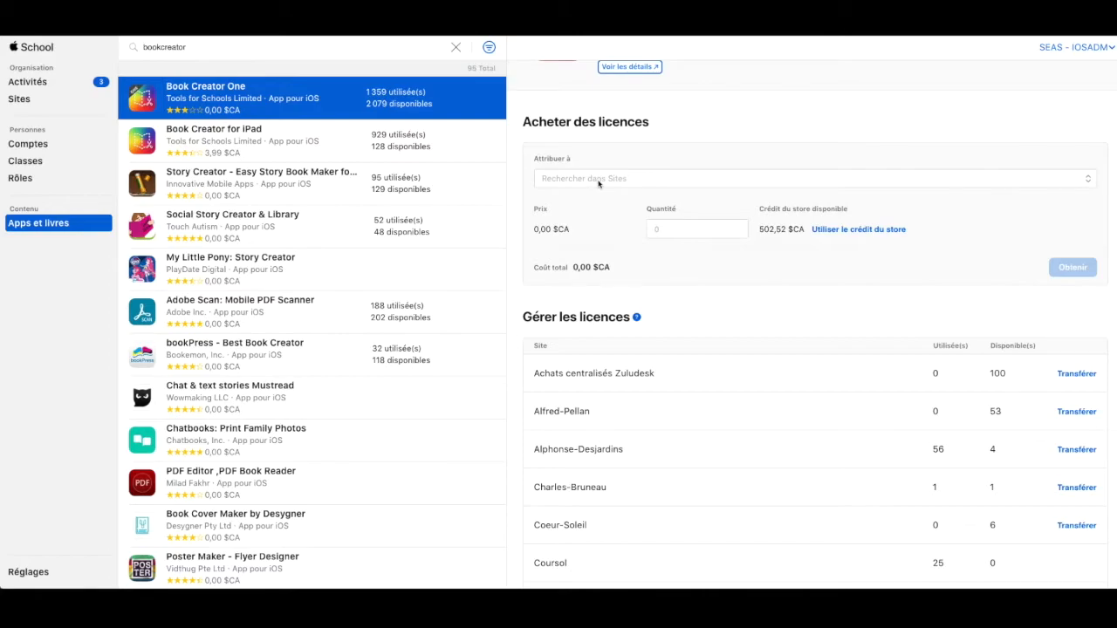
pyautogui.click(599, 181)
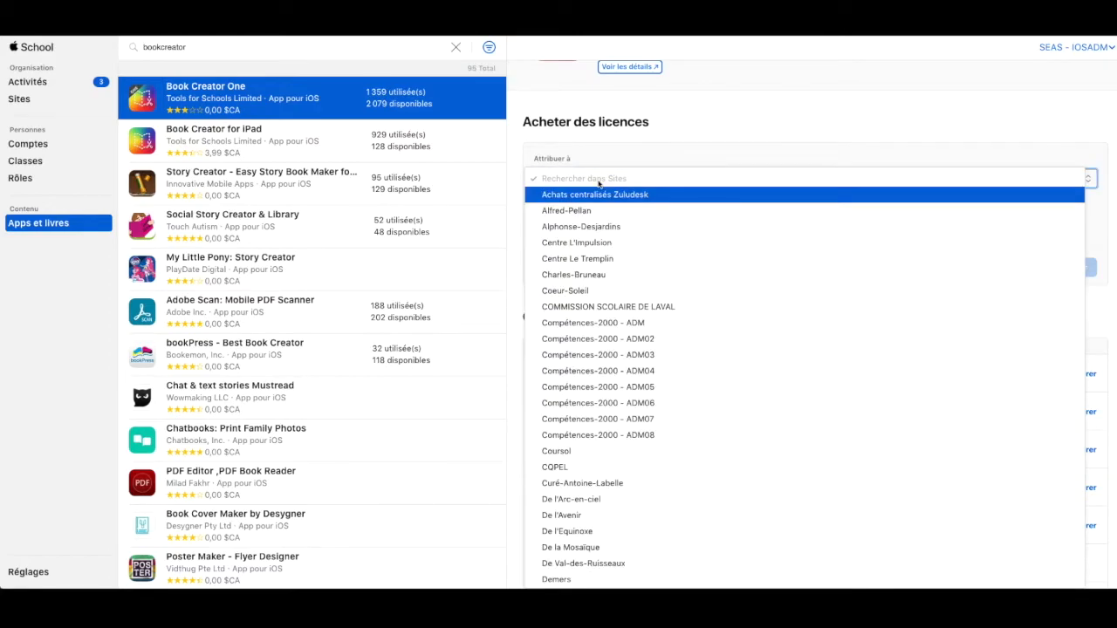
pyautogui.scroll(-10, 645, 349)
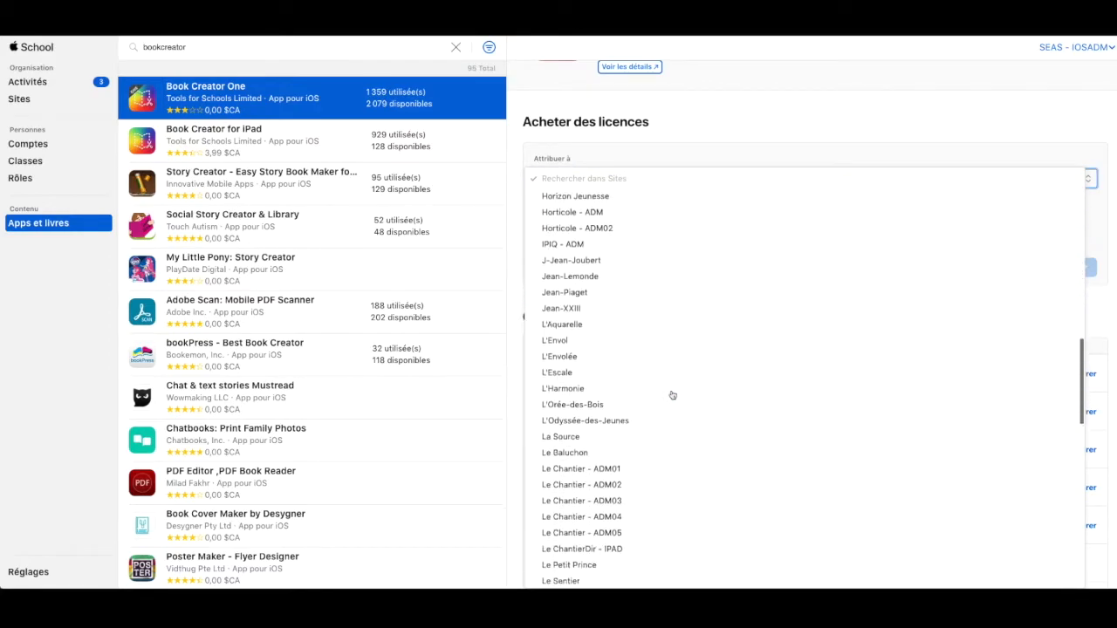
pyautogui.scroll(-5, 672, 395)
pyautogui.click(662, 451)
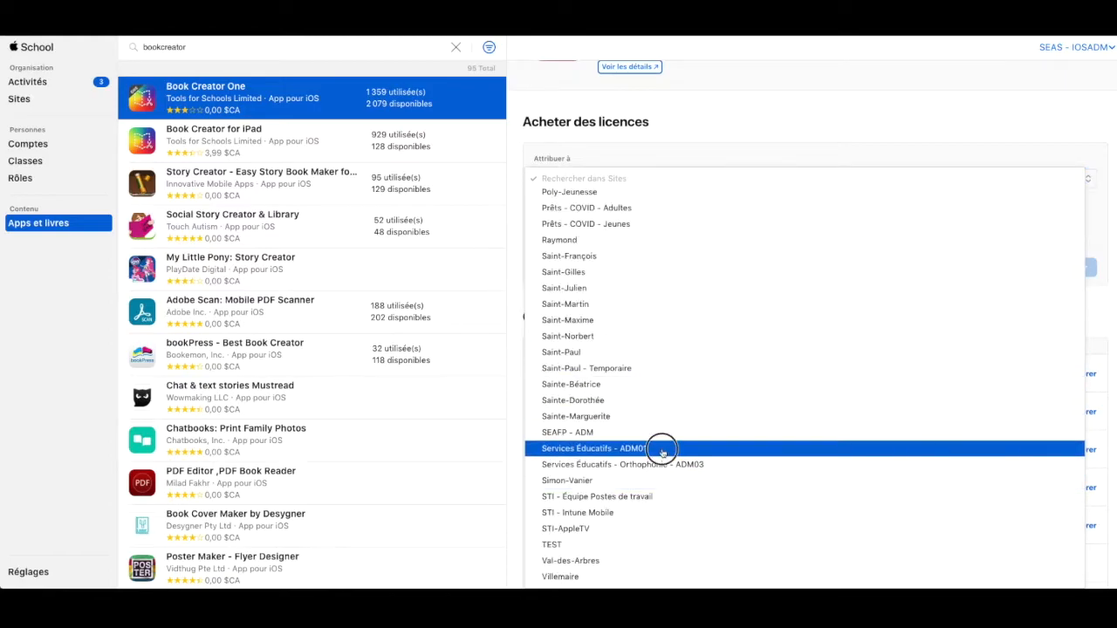
pyautogui.click(670, 229)
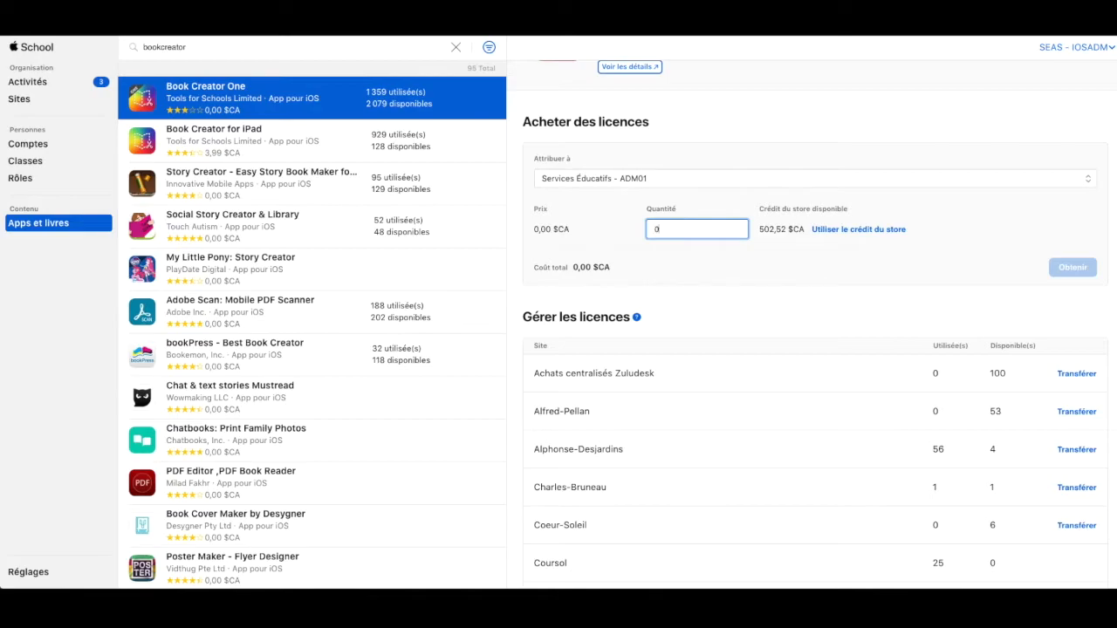
pyautogui.write('20')
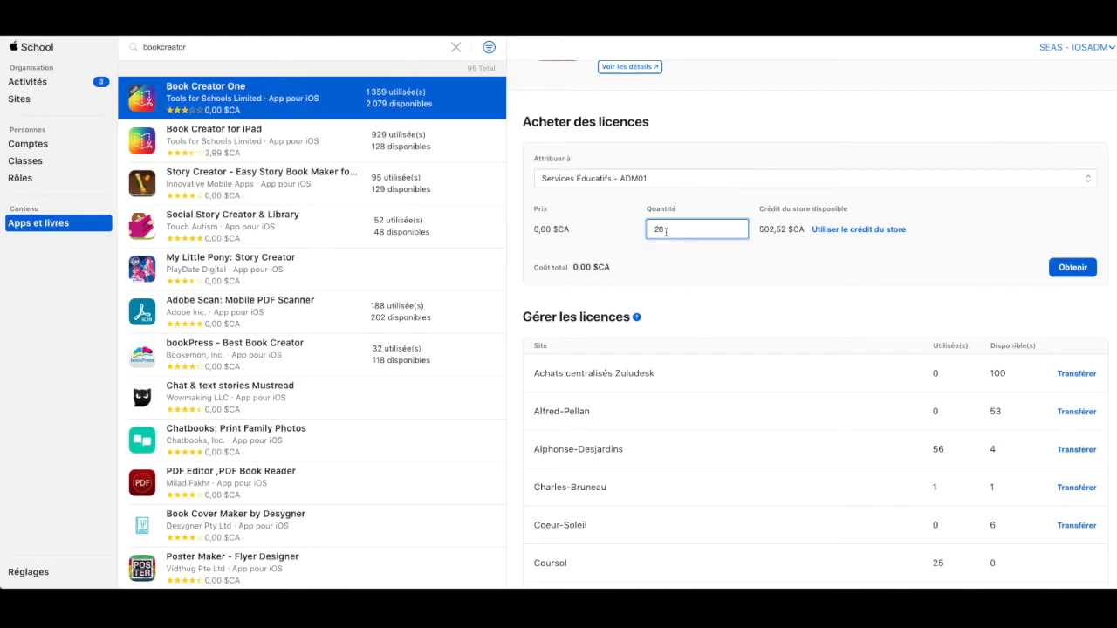
pyautogui.click(1068, 269)
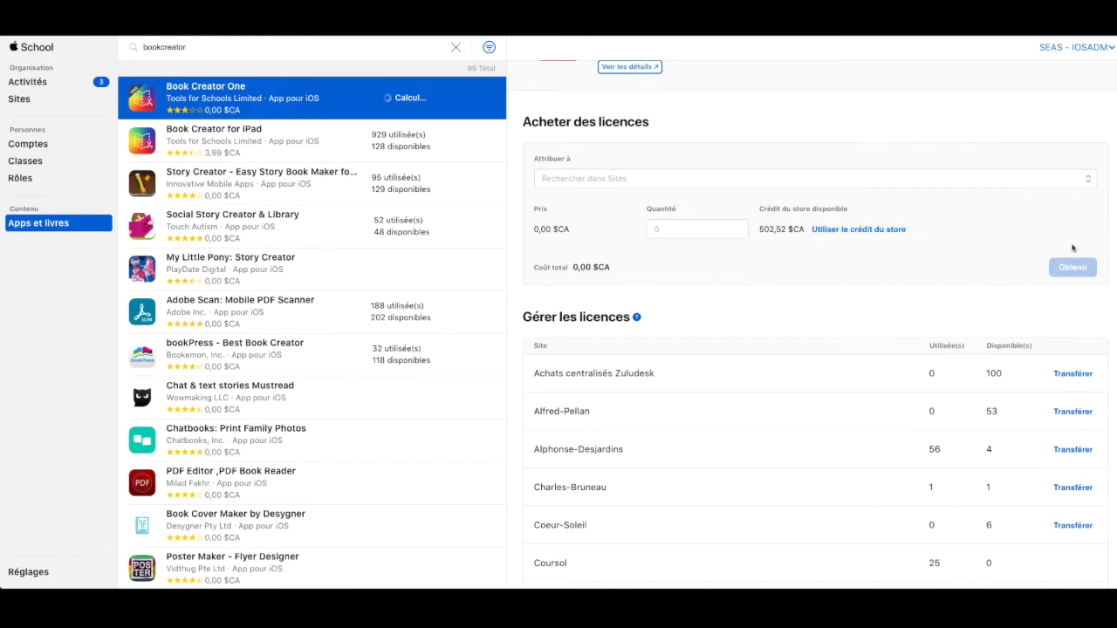
# Prepare a purchase of 10 Book Creator for iPad licences assigned to Services Éducatifs - ADM01
pyautogui.scroll(-8, 798, 389)
pyautogui.scroll(-5, 798, 389)
pyautogui.scroll(10, 798, 389)
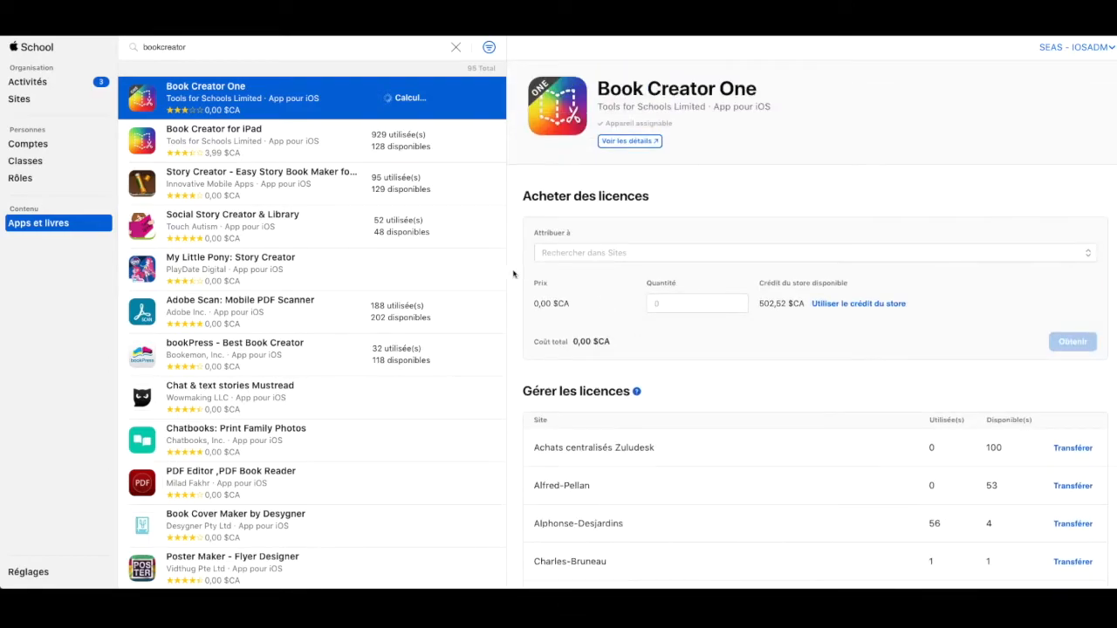
pyautogui.click(280, 154)
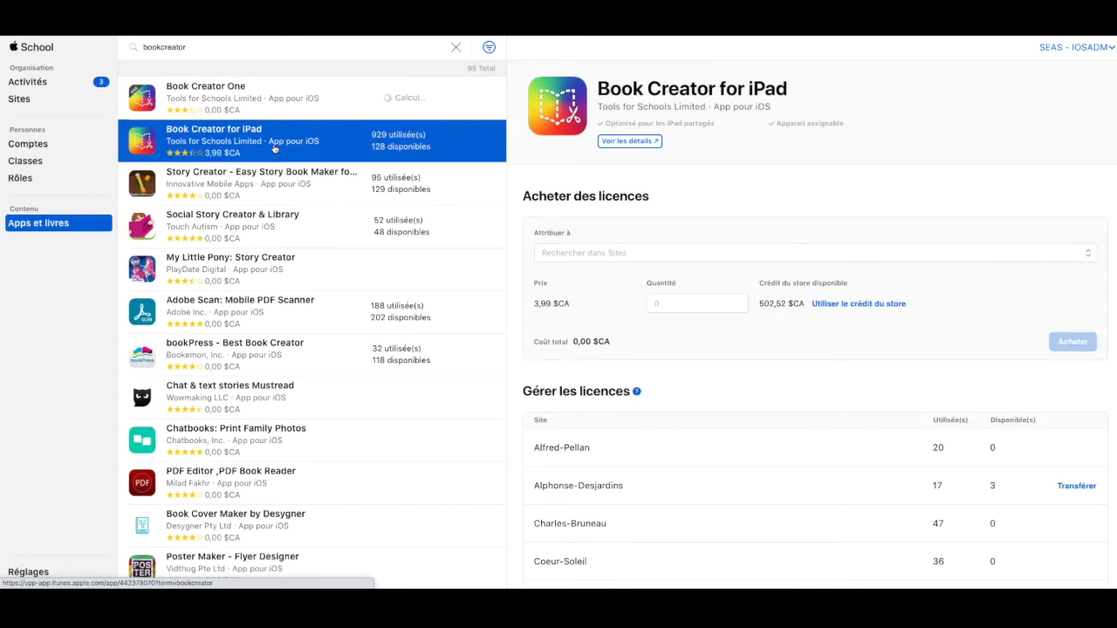
pyautogui.click(607, 253)
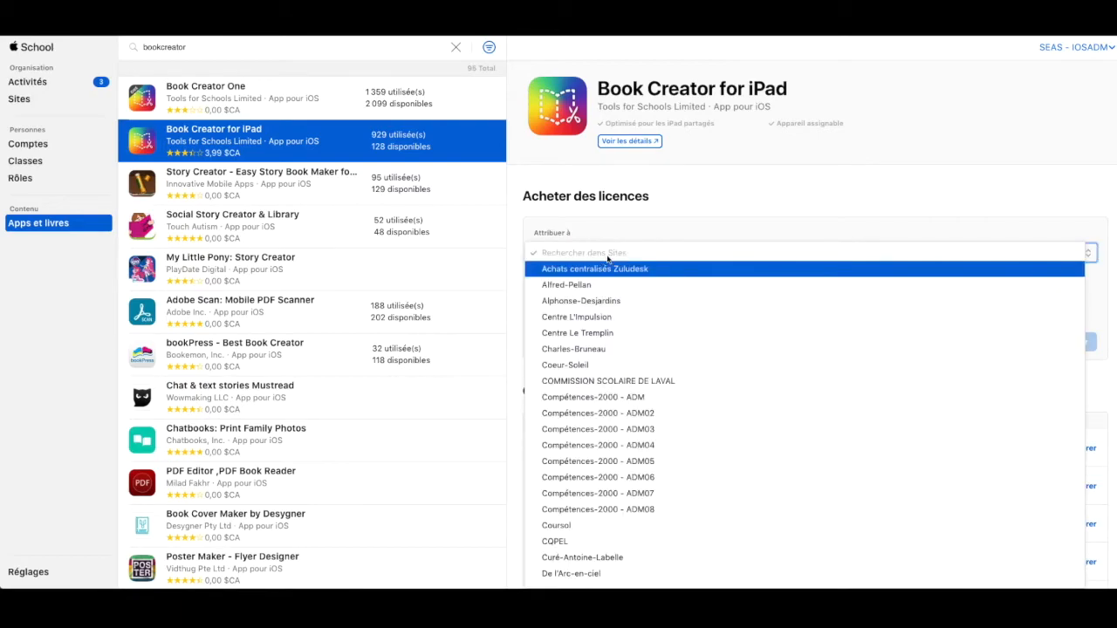
pyautogui.scroll(-10, 674, 448)
pyautogui.click(674, 449)
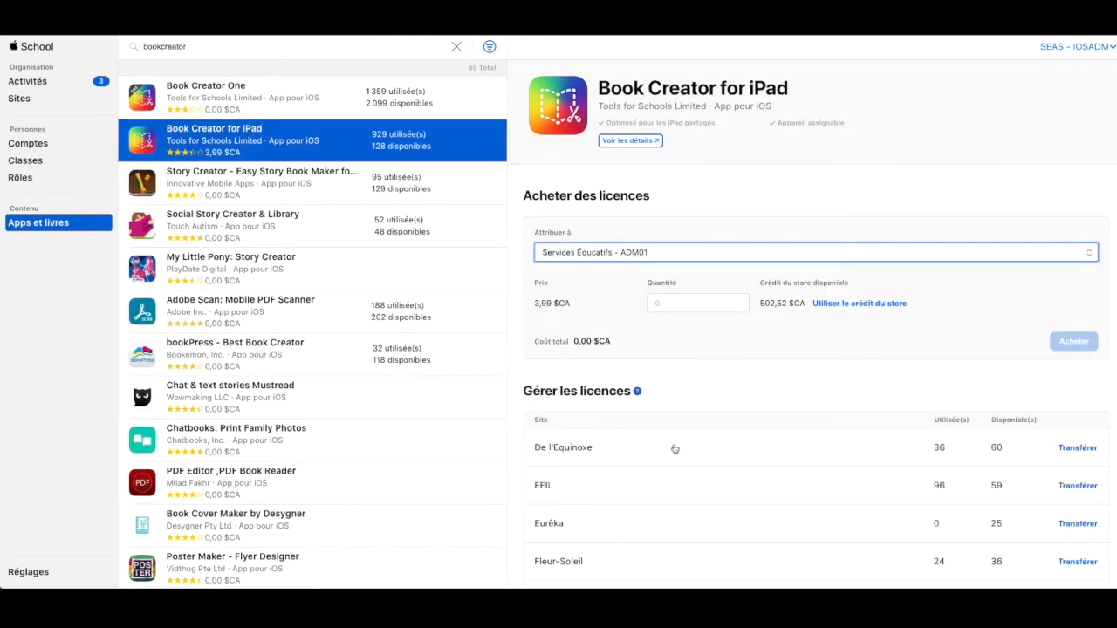
pyautogui.click(665, 302)
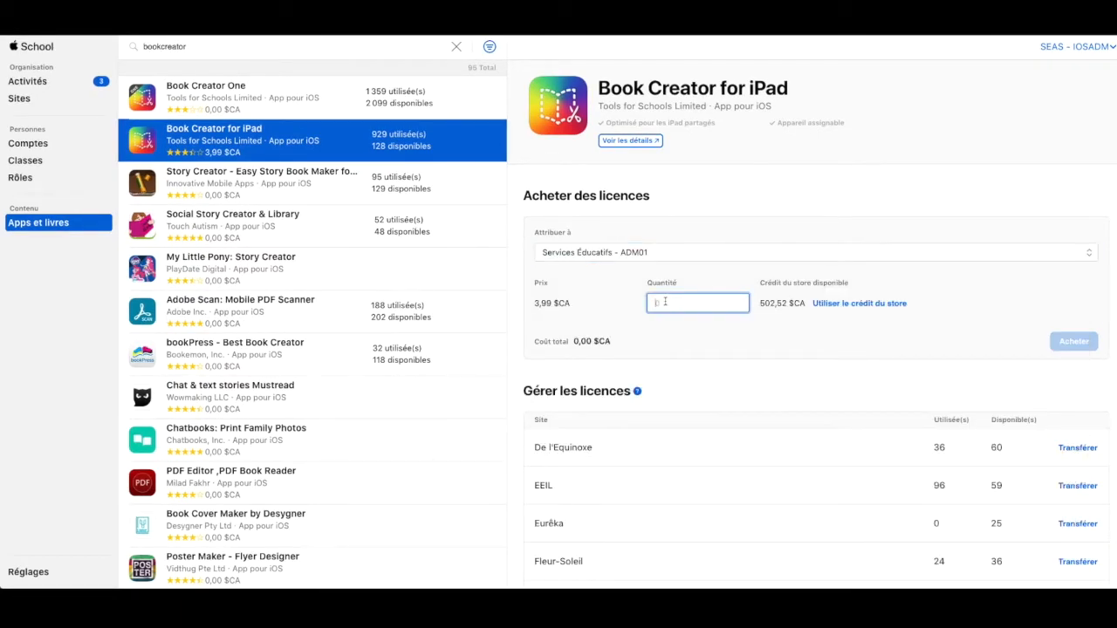
pyautogui.write('10')
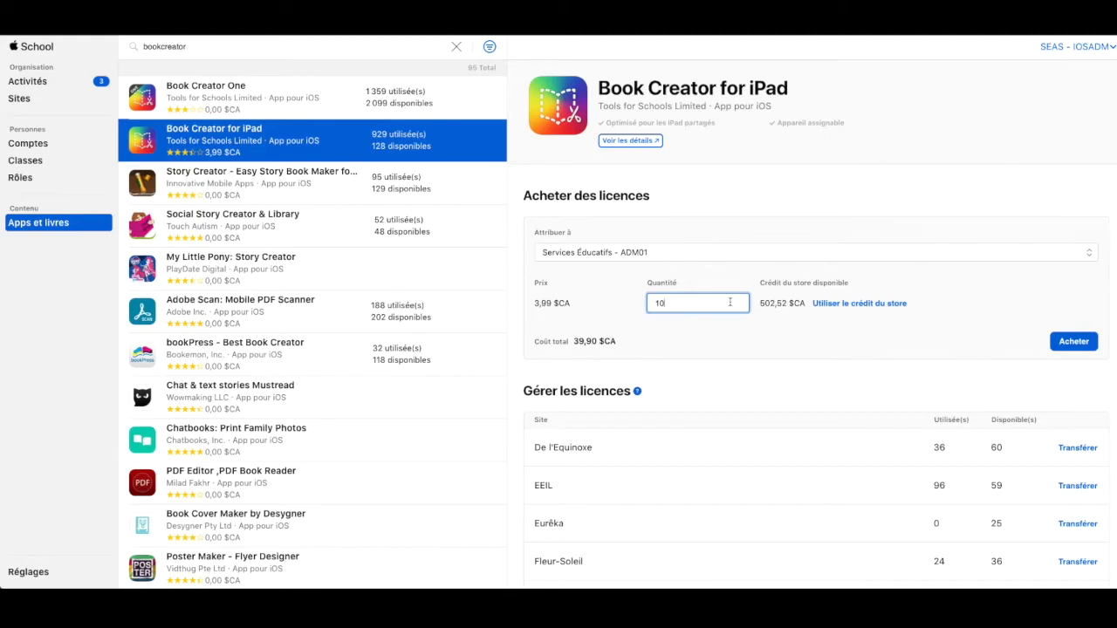
# Compare the cost of 10 and 20 Book Creator for iPad licences, ending with the quantity at 20
pyautogui.click(653, 302)
pyautogui.doubleClick(652, 303)
pyautogui.write('20')
pyautogui.press('BackSpace')
pyautogui.press('BackSpace')
pyautogui.press('BackSpace')
pyautogui.press('BackSpace')
pyautogui.write('20')
pyautogui.press('BackSpace')
pyautogui.press('BackSpace')
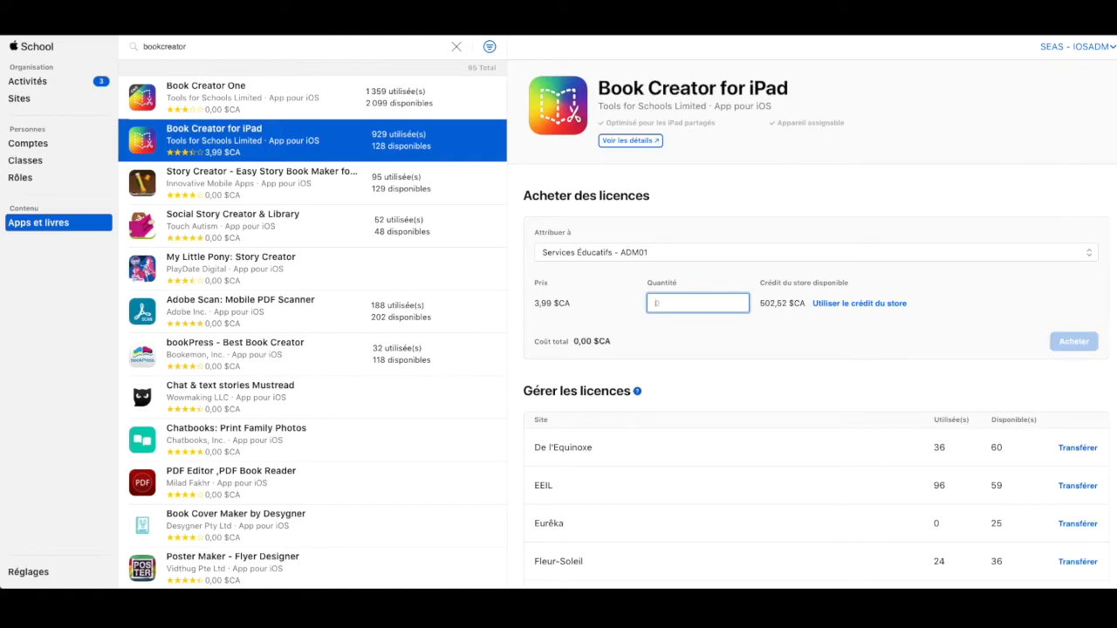
pyautogui.write('10')
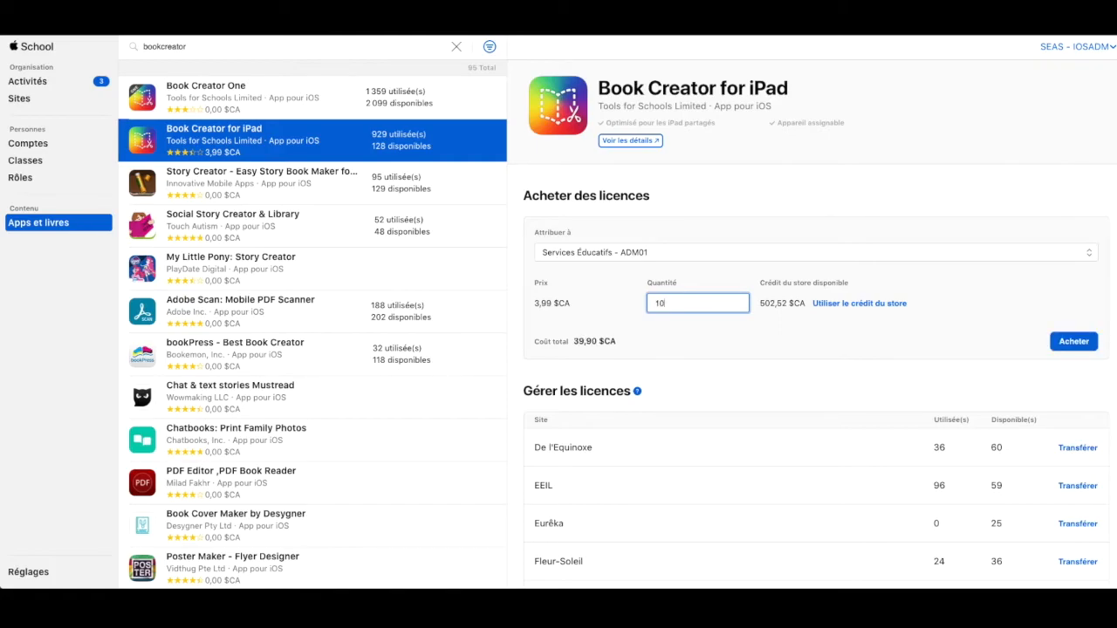
pyautogui.press('BackSpace')
pyautogui.press('BackSpace')
pyautogui.write('20')
# Find Halftone 2 further down the search results and open its licence page
pyautogui.scroll(-2, 313, 444)
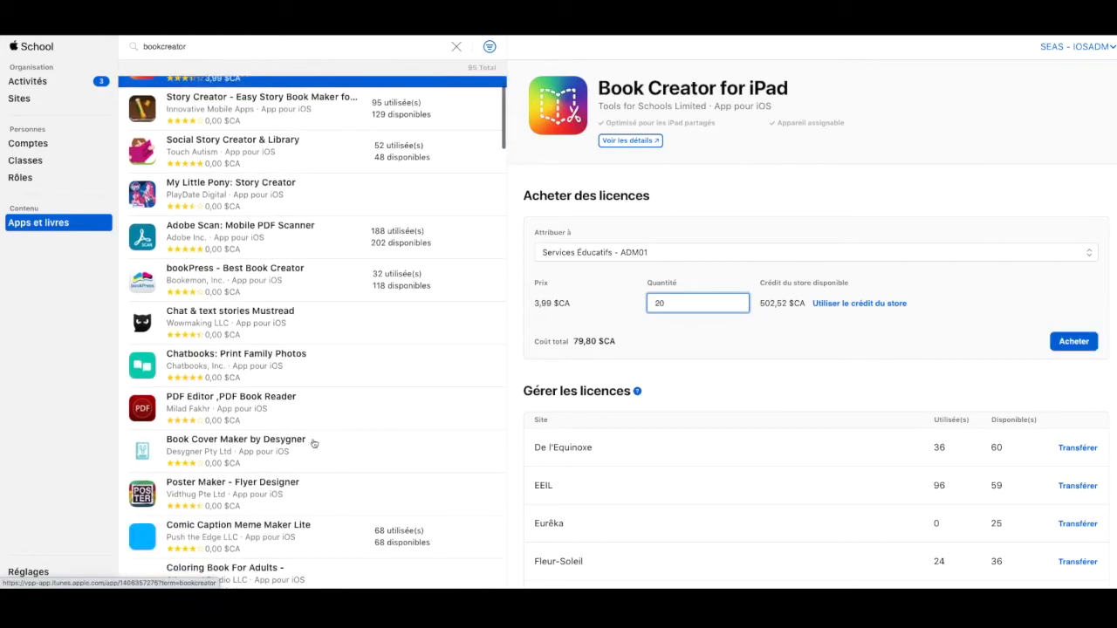
pyautogui.scroll(-3, 313, 443)
pyautogui.scroll(-5, 314, 443)
pyautogui.scroll(-5, 313, 443)
pyautogui.click(232, 232)
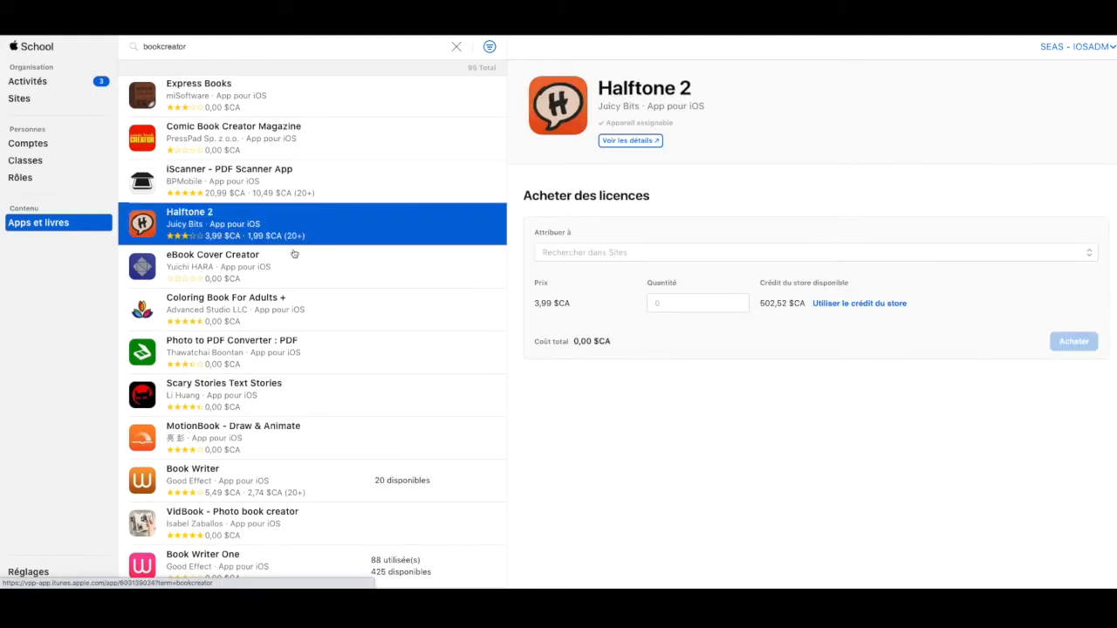
# Assign the Halftone 2 licences to Services Éducatifs - ADM01 and set the quantity to 10
pyautogui.click(673, 253)
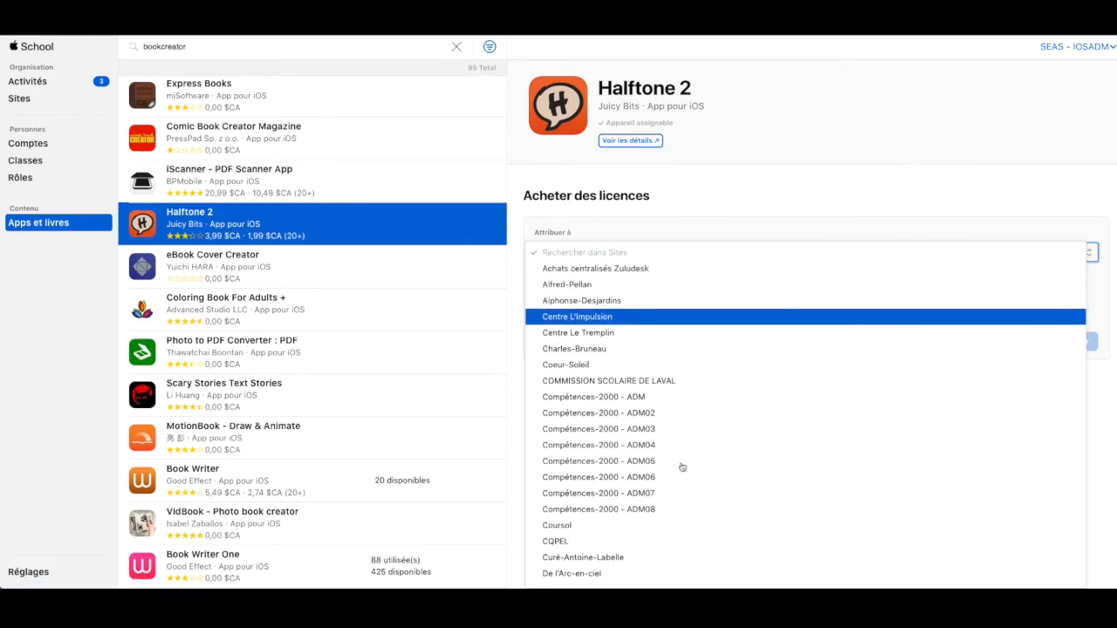
pyautogui.scroll(-10, 678, 511)
pyautogui.scroll(-5, 682, 525)
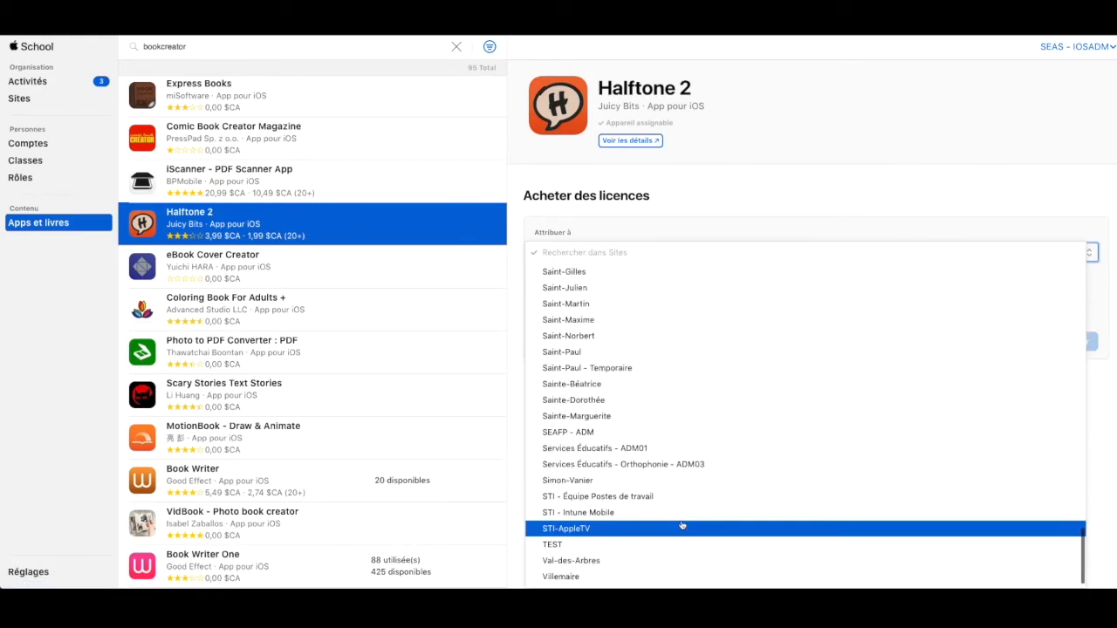
pyautogui.click(681, 451)
pyautogui.click(669, 304)
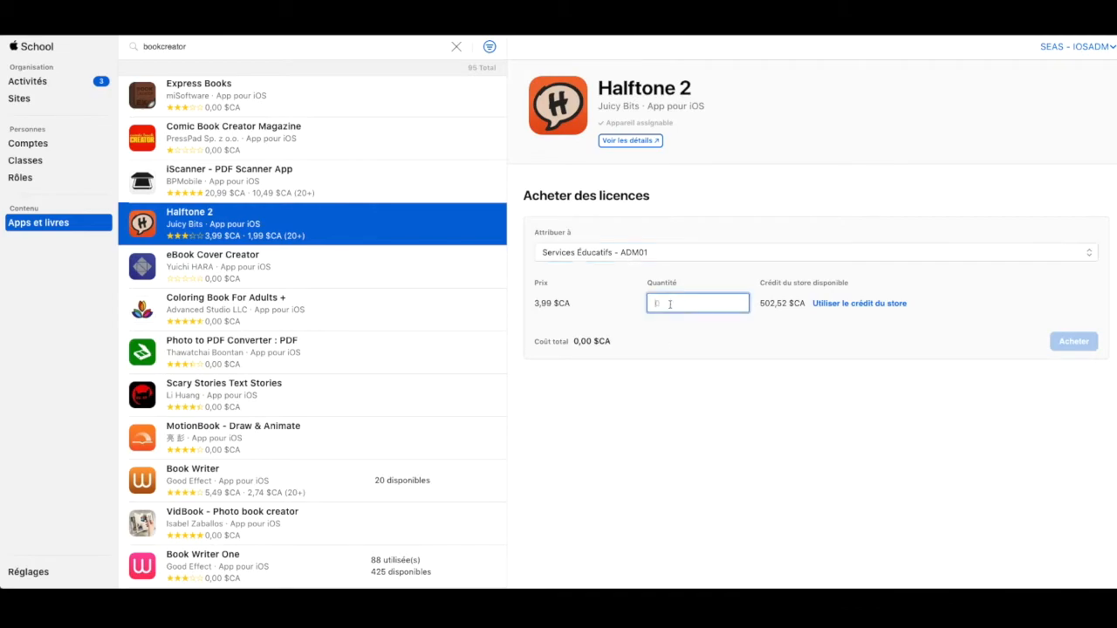
pyautogui.write('10')
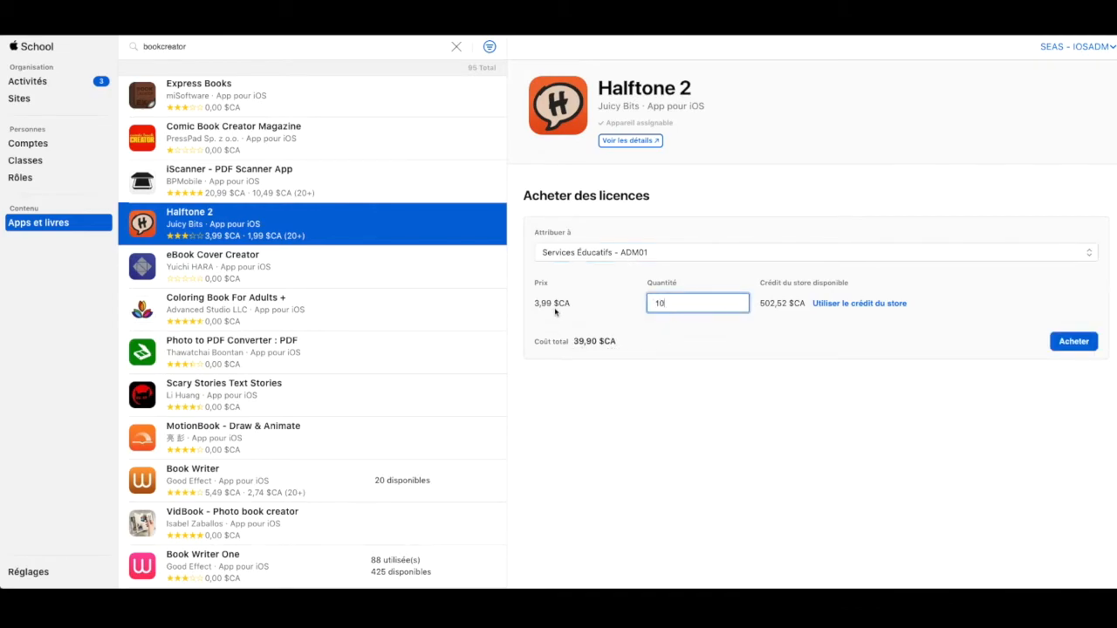
# Set the Halftone 2 licence quantity to 20 to apply the volume price
pyautogui.moveTo(674, 303); pyautogui.dragTo(648, 304)
pyautogui.write('20')
pyautogui.scroll(1, 425, 305)
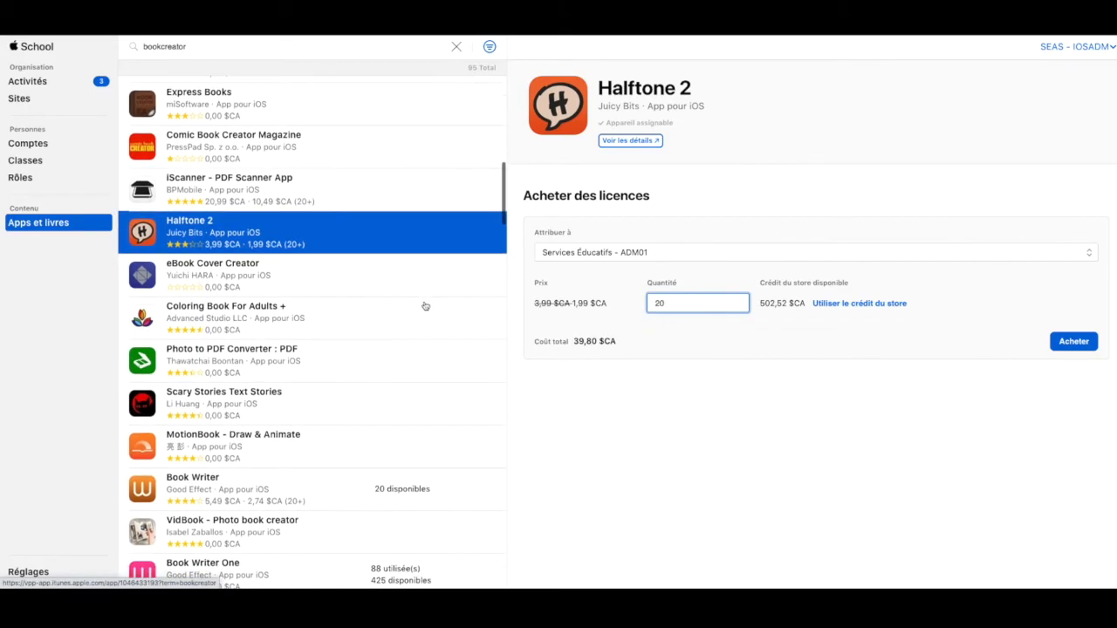
# Return to the start of the bookcreator search results and reopen the Book Creator for iPad licence page
pyautogui.scroll(10, 425, 305)
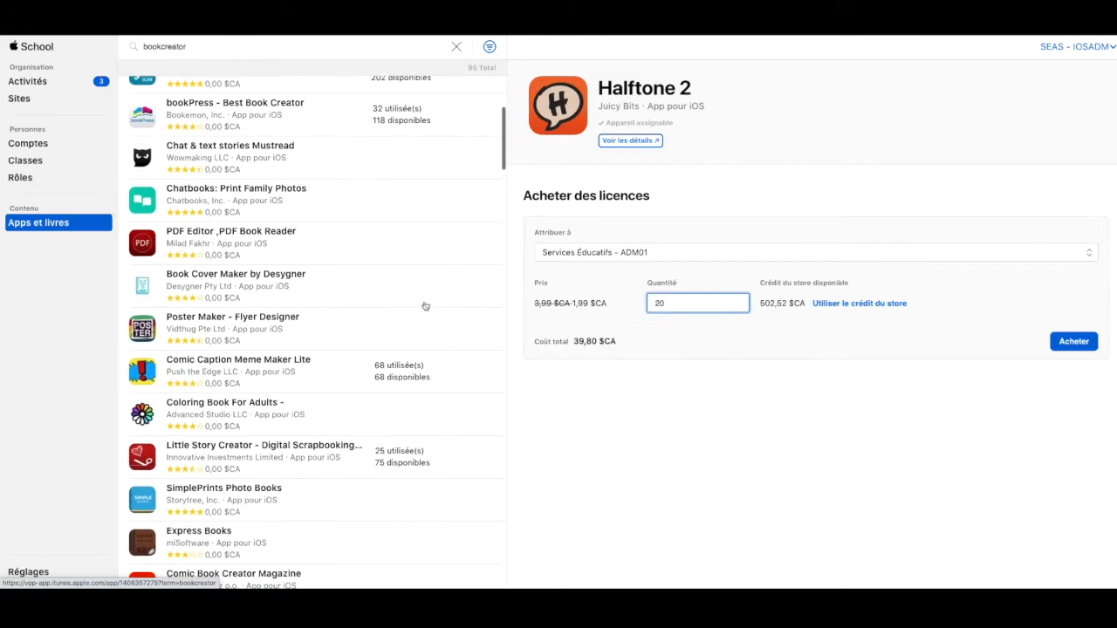
pyautogui.scroll(5, 425, 305)
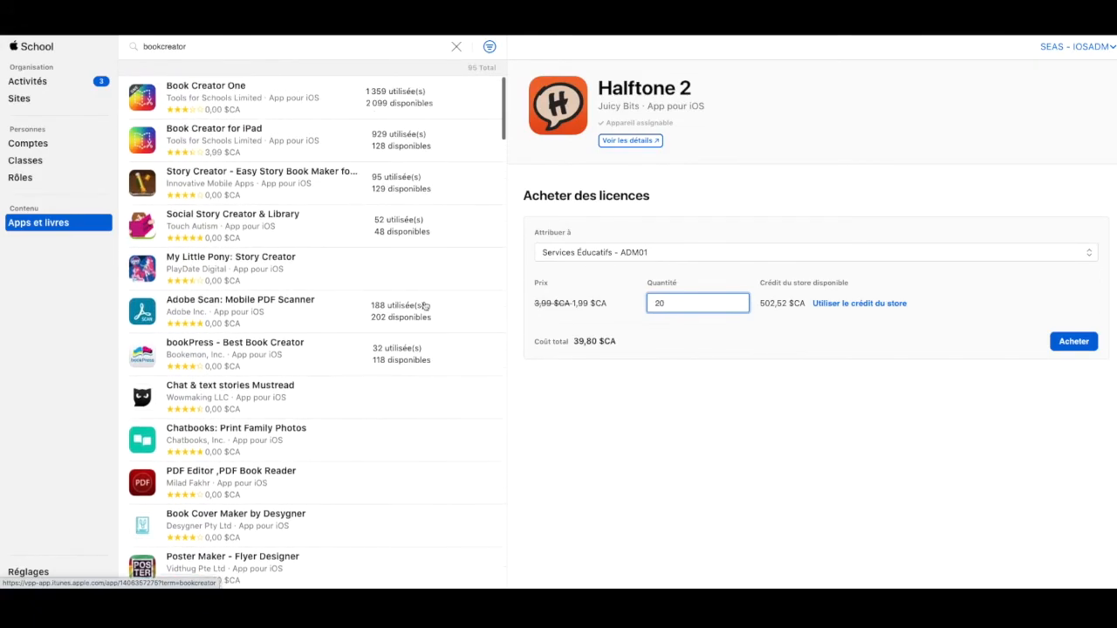
pyautogui.click(266, 152)
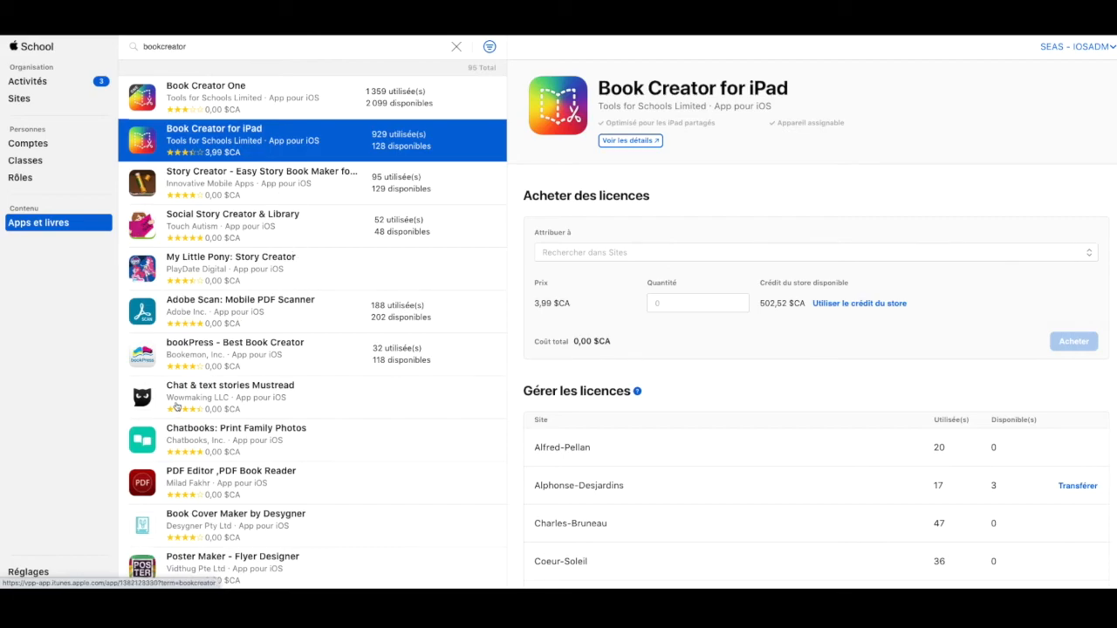
# Open the personal Apps et livres settings and review the purchase history and the list of server tokens by site
pyautogui.click(43, 574)
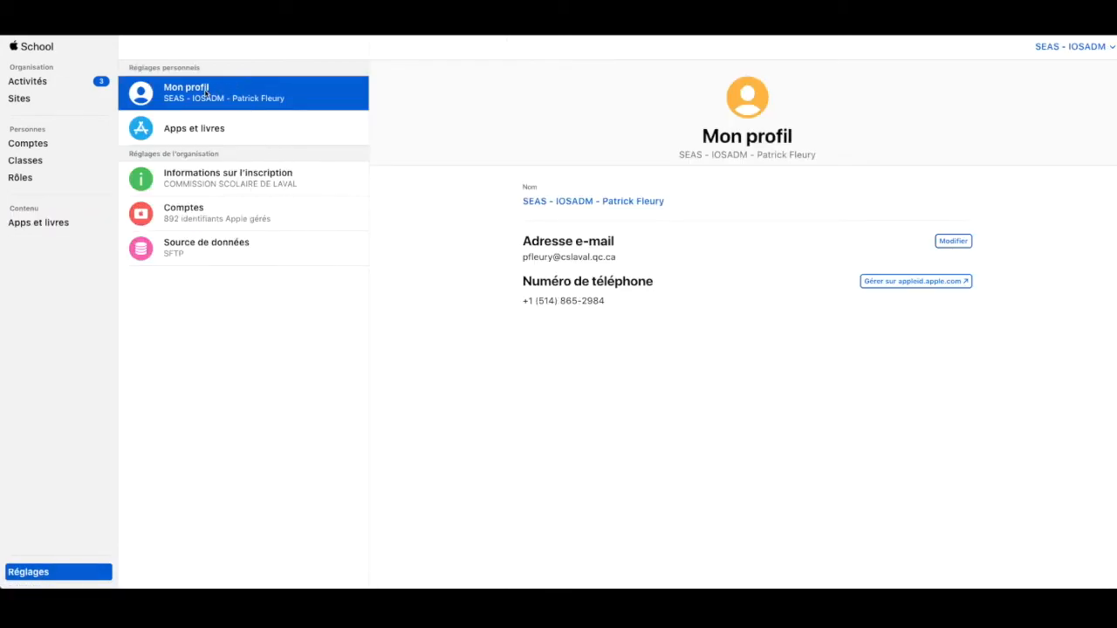
pyautogui.click(202, 133)
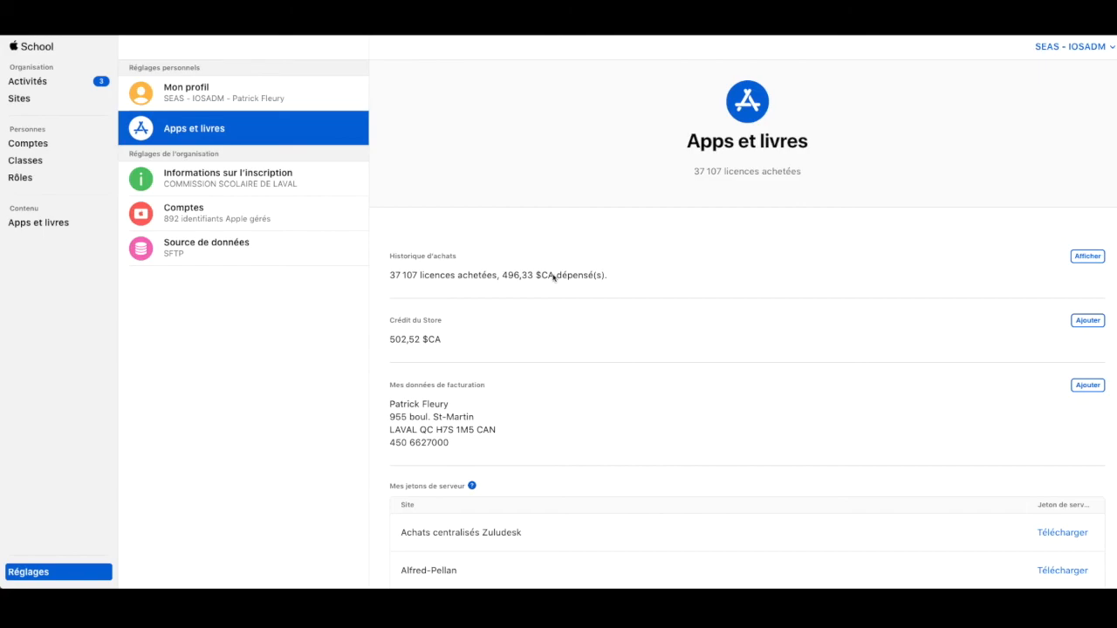
pyautogui.click(1082, 259)
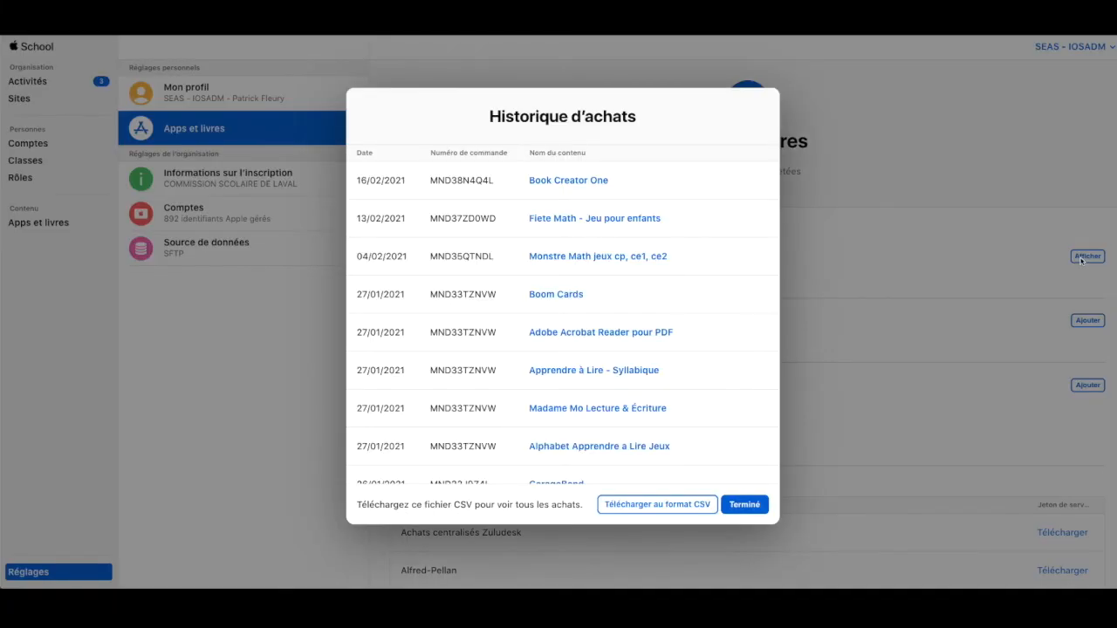
pyautogui.scroll(-10, 568, 361)
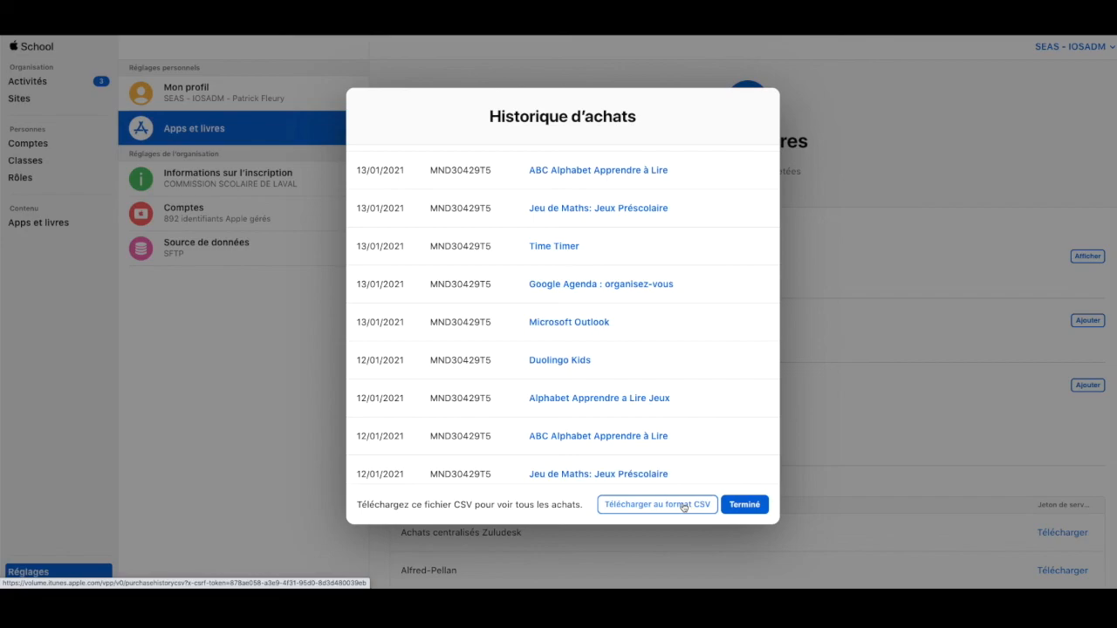
pyautogui.click(733, 506)
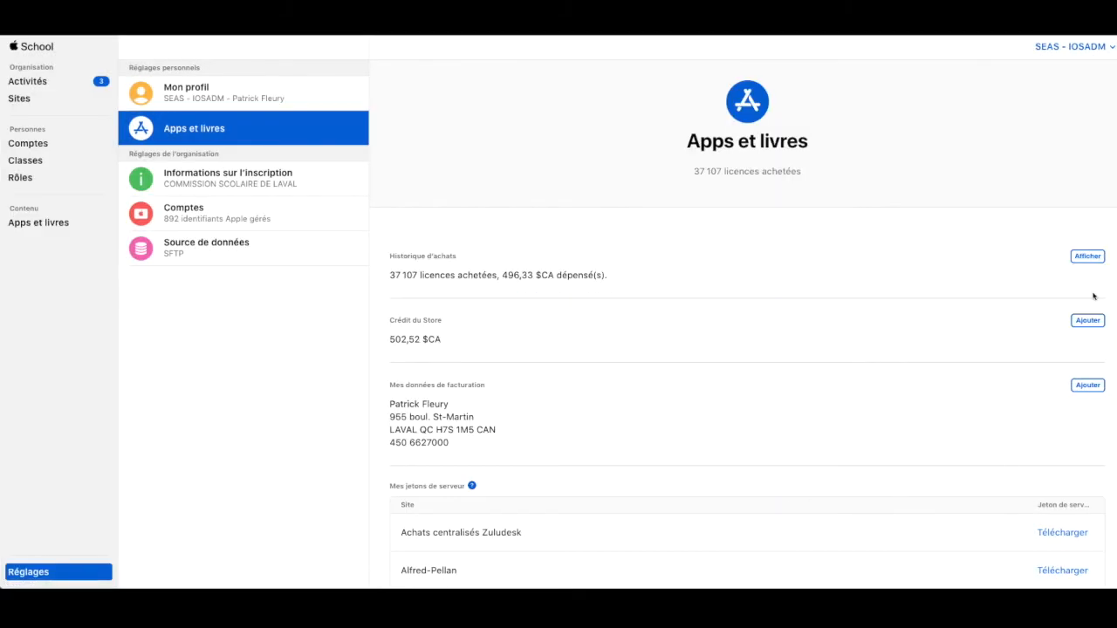
pyautogui.scroll(-5, 880, 309)
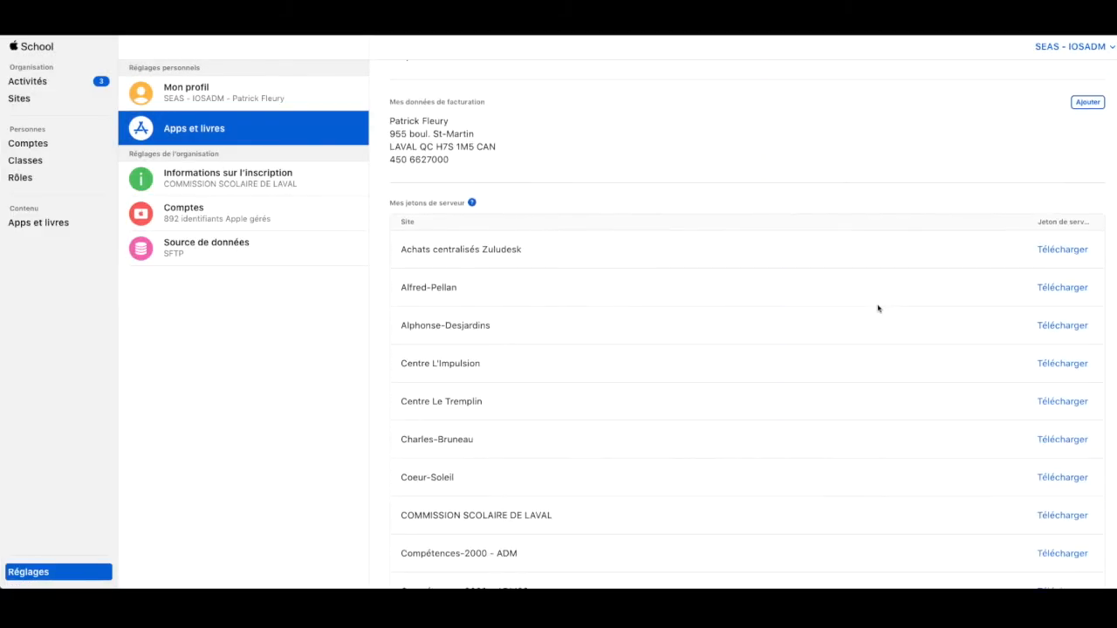